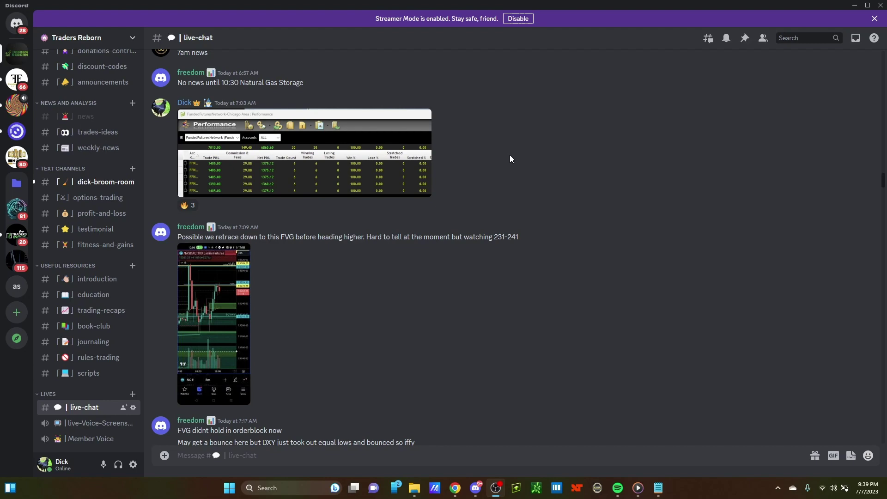
Enlarge the Performance screenshot posted in the Discord chat, then close it.
left_click(317, 166)
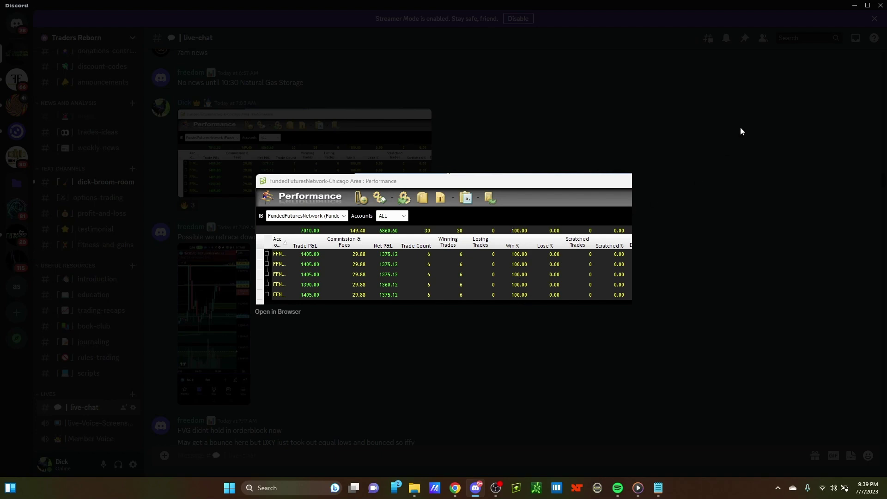
left_click(607, 408)
mouse_move(639, 491)
left_click(635, 457)
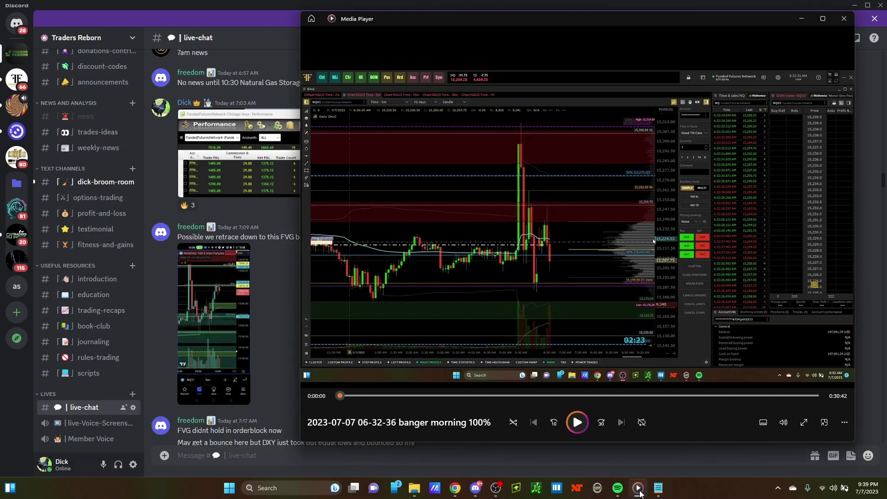
double_click(508, 181)
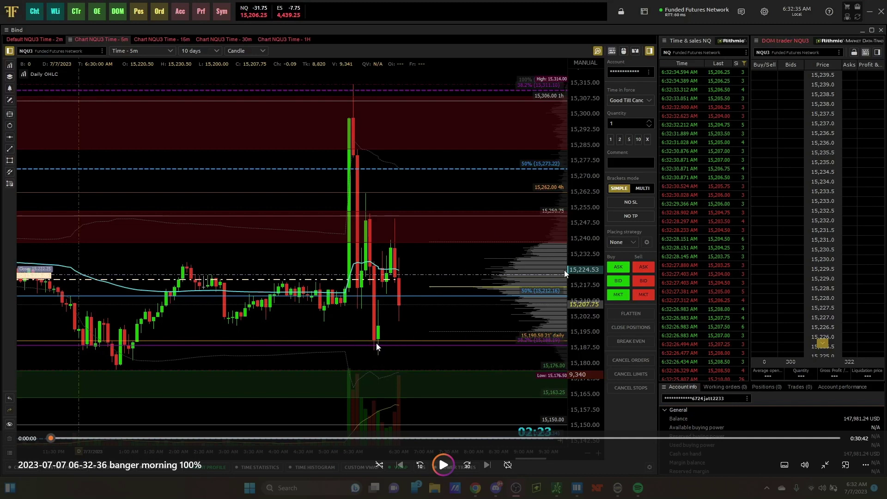
left_click(444, 464)
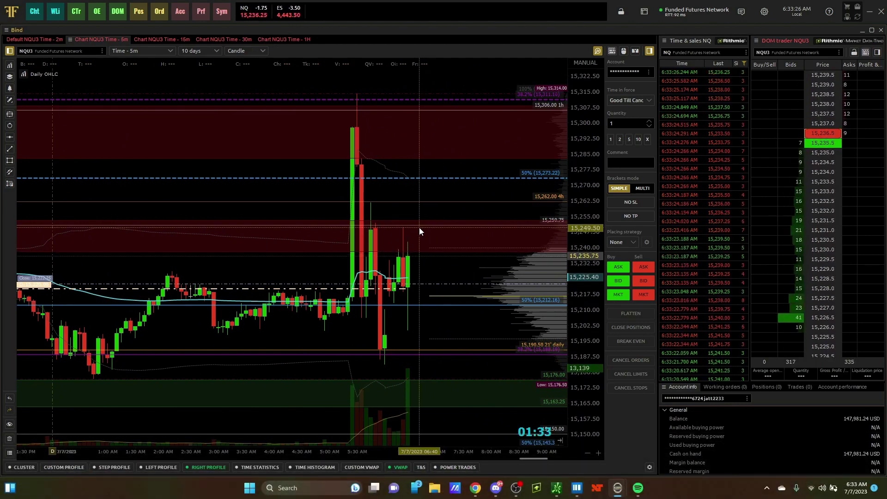
Let the recap play on to 0:02:09, with NQU3 price around 15,217.
mouse_move(455, 341)
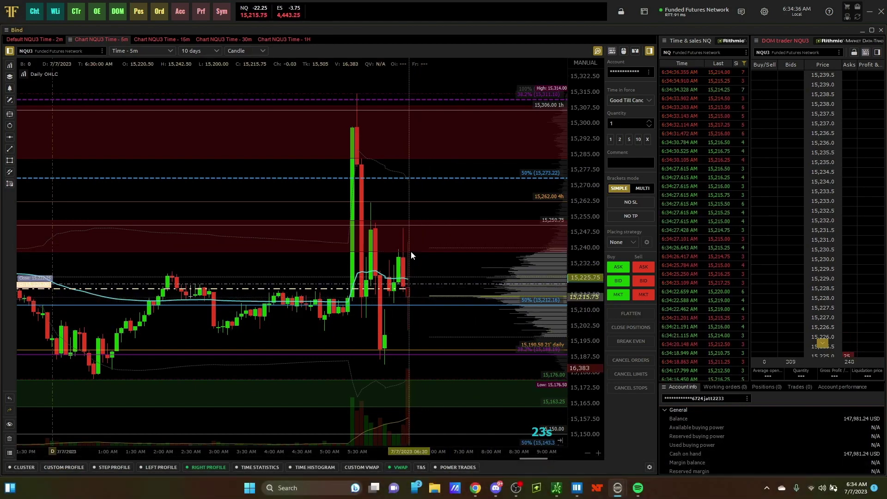
mouse_move(336, 340)
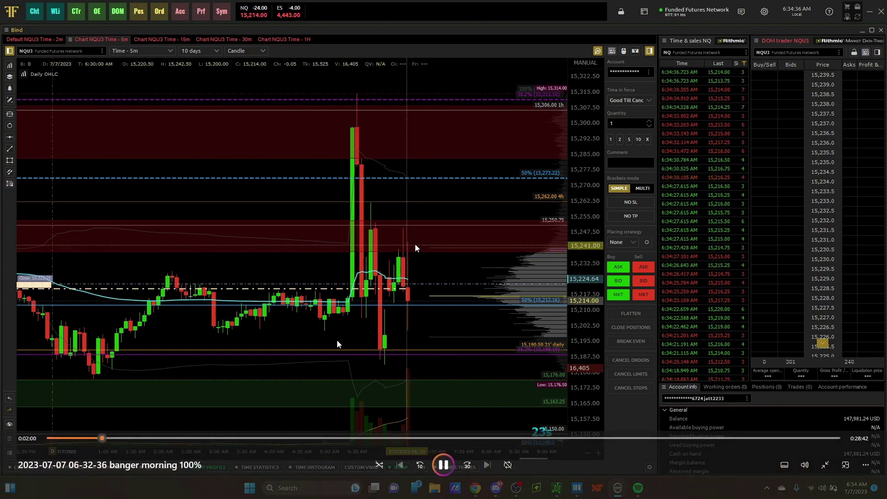
Skip the recap forward in jumps from 0:02:28 through 0:03:22 toward 0:03:52.
left_click(113, 439)
left_click_drag(117, 439, 122, 439)
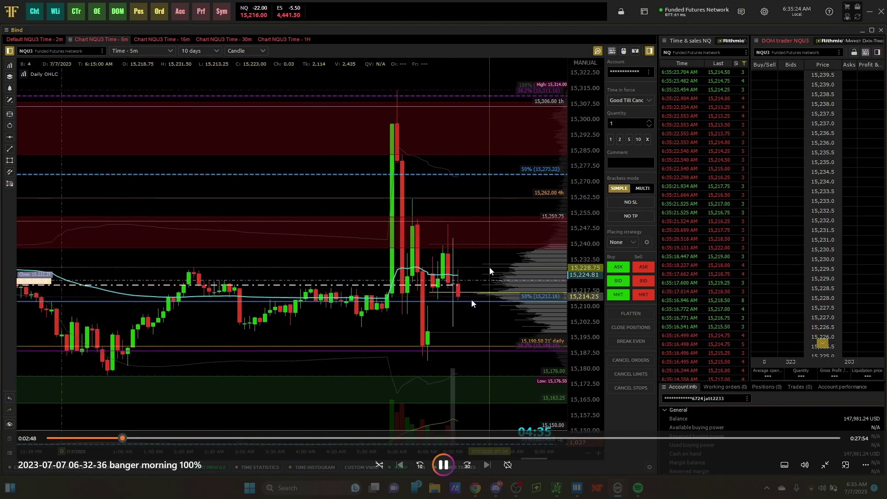
left_click(131, 439)
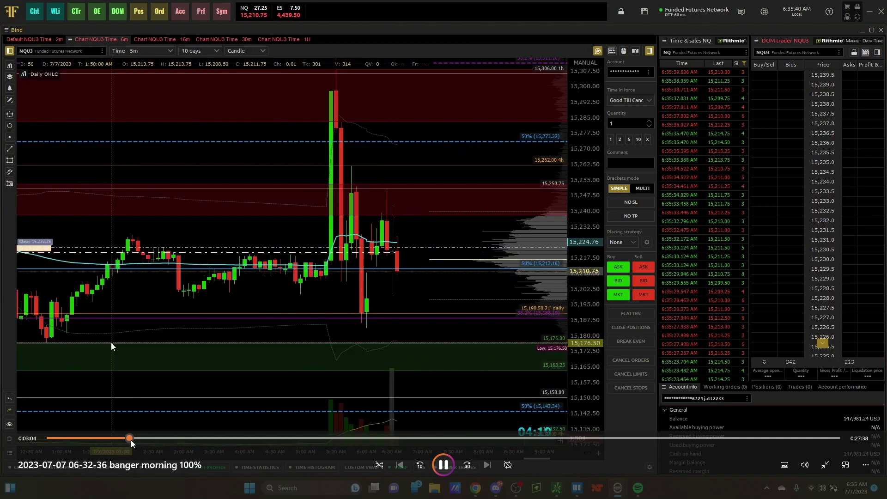
left_click_drag(130, 442, 149, 436)
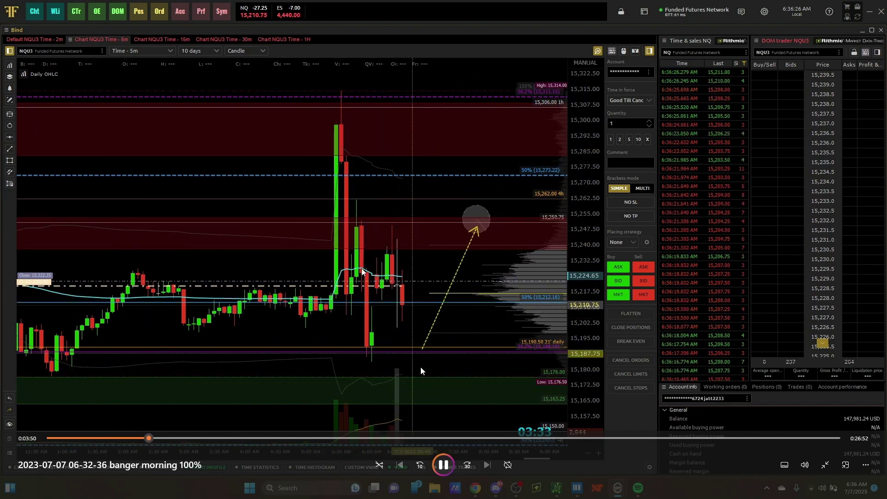
Jump ahead to where the trendline appears, then to 0:04:36.
left_click(160, 438)
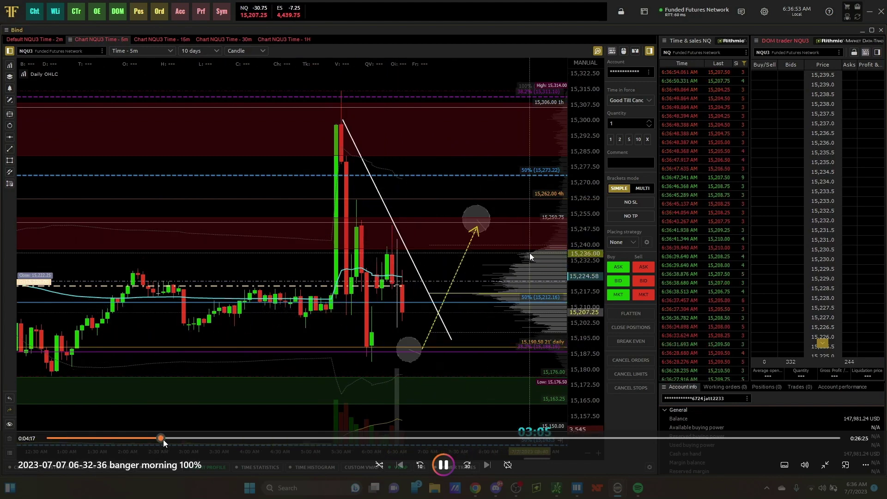
left_click(172, 439)
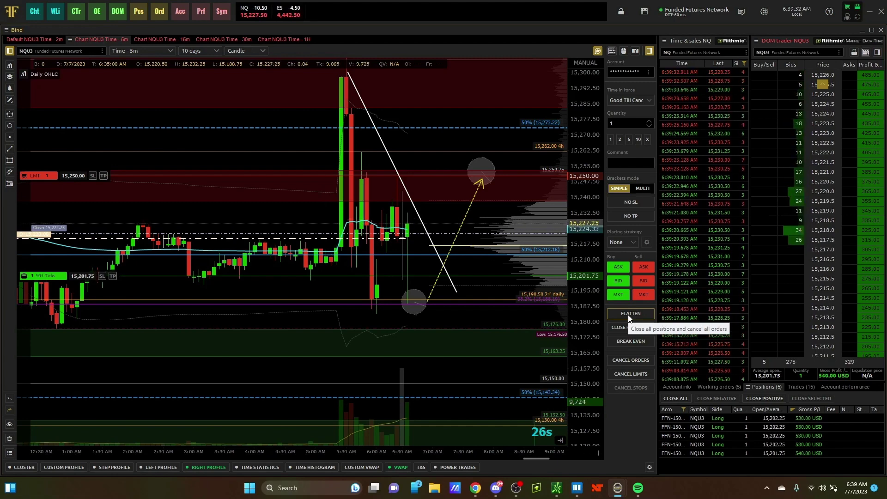
Let the recap play to 0:07:18, where positions are flattened and 20 trades logged.
mouse_move(45, 275)
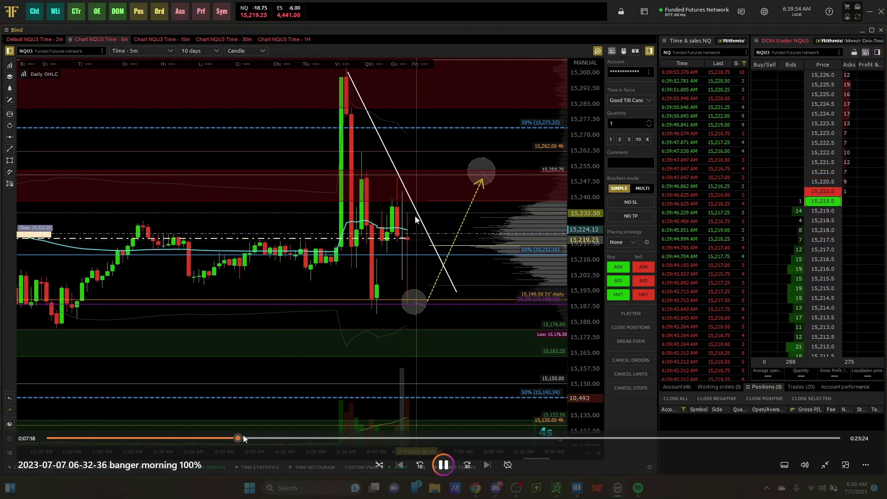
Skip the trade replay forward in jumps from 0:07:41 to 0:12:00.
left_click_drag(243, 434, 253, 437)
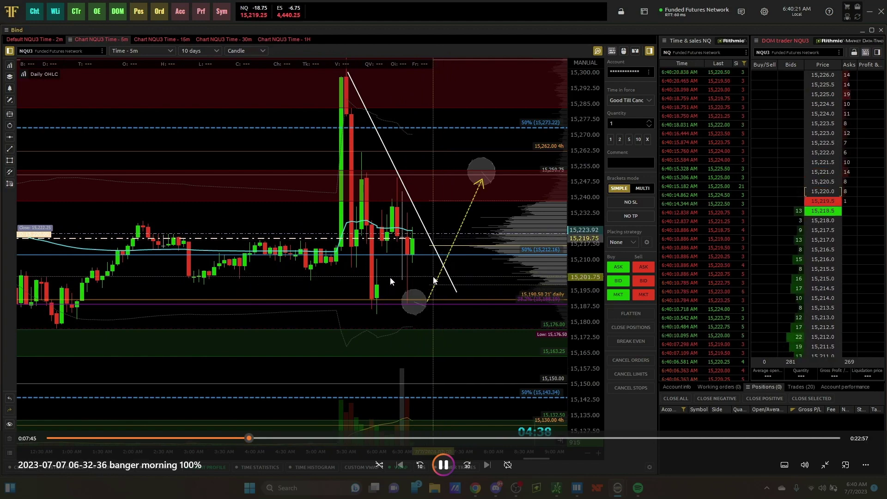
left_click(257, 443)
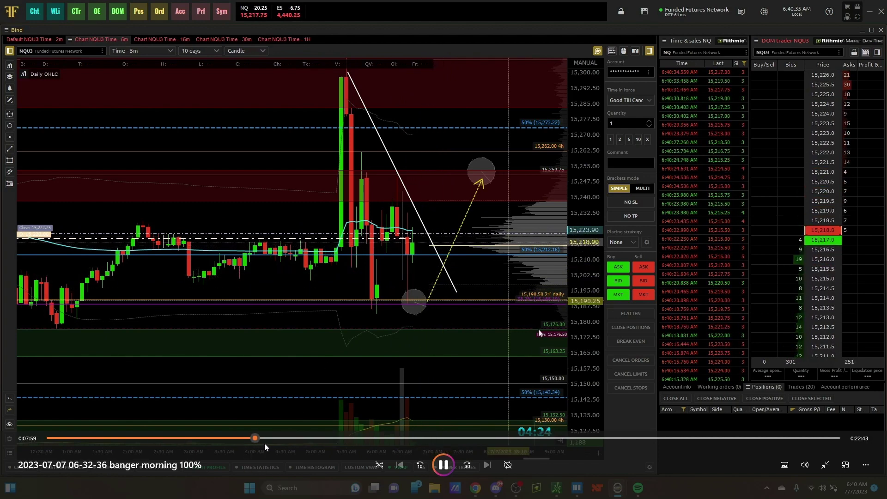
left_click(271, 442)
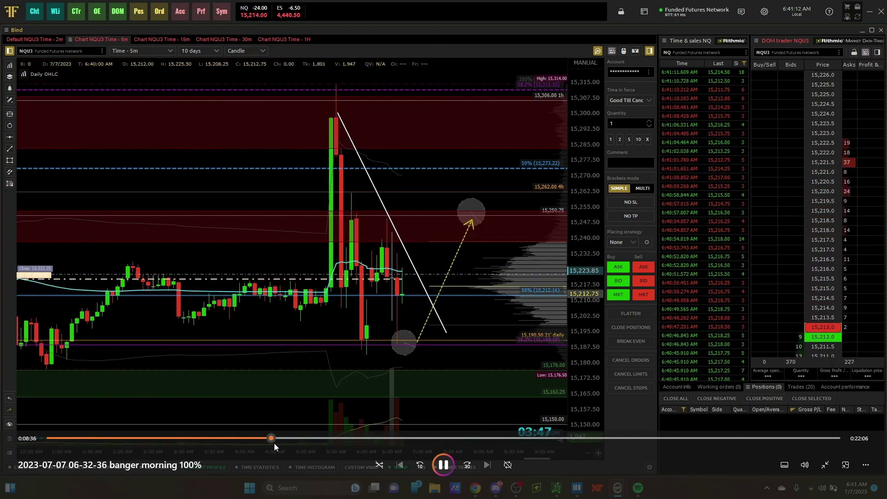
left_click(279, 439)
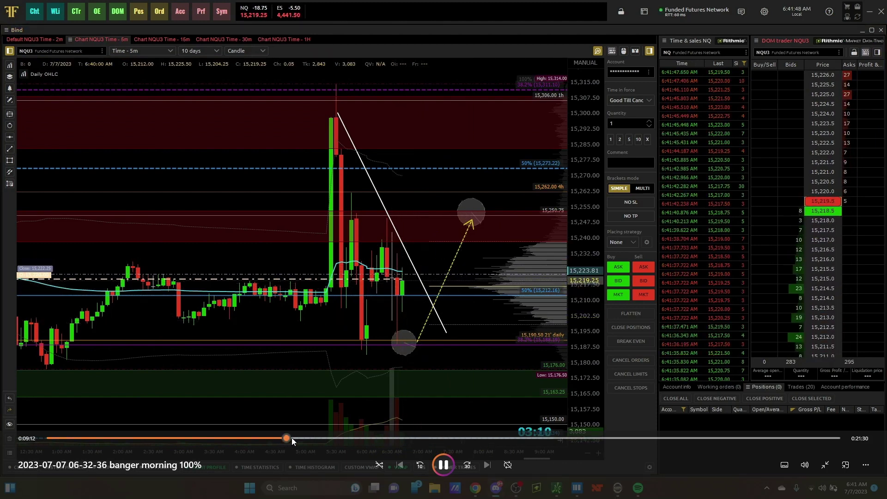
left_click(295, 437)
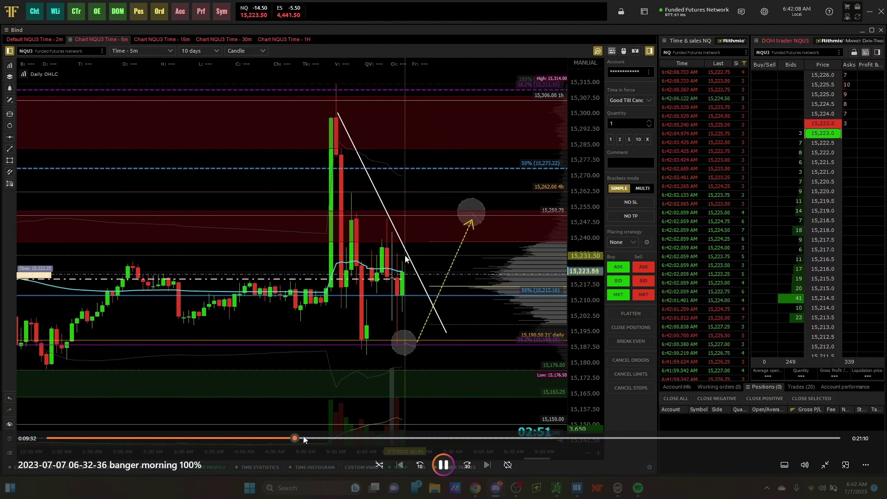
left_click(309, 437)
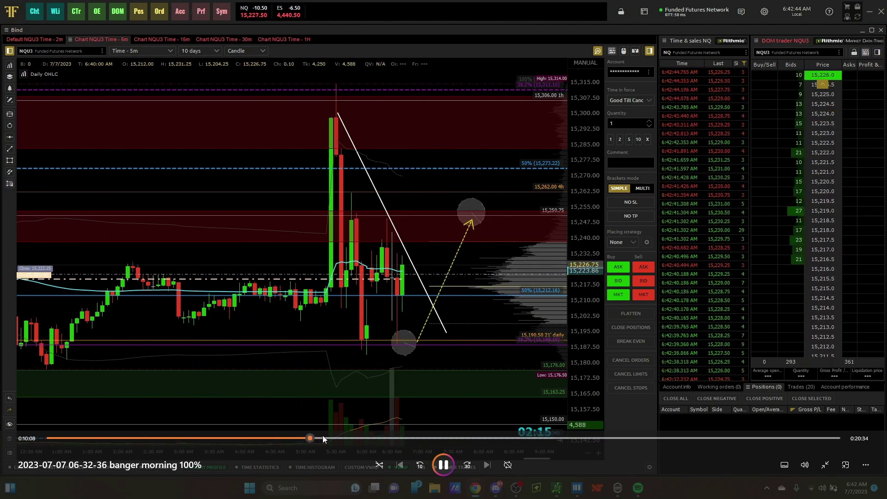
left_click(341, 437)
left_click(363, 437)
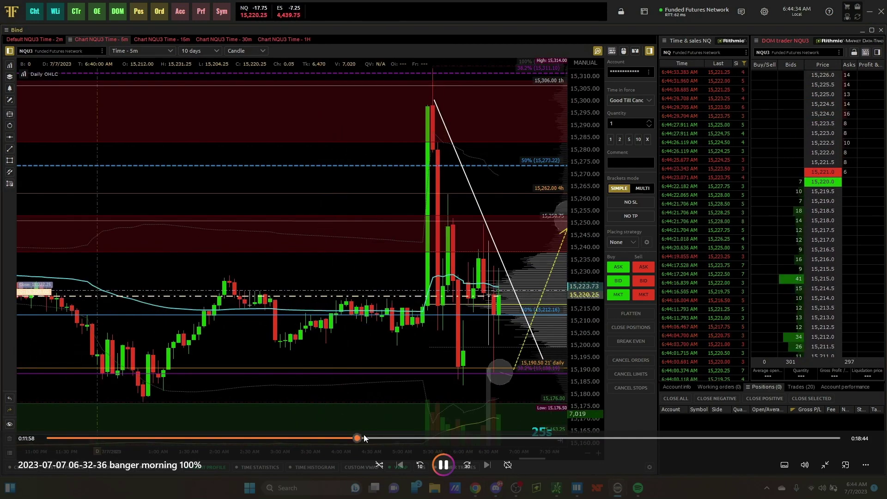
Keep skipping from about 0:12:36 to roughly 0:18:15, where NQU3 breaks above the trendline.
left_click(369, 438)
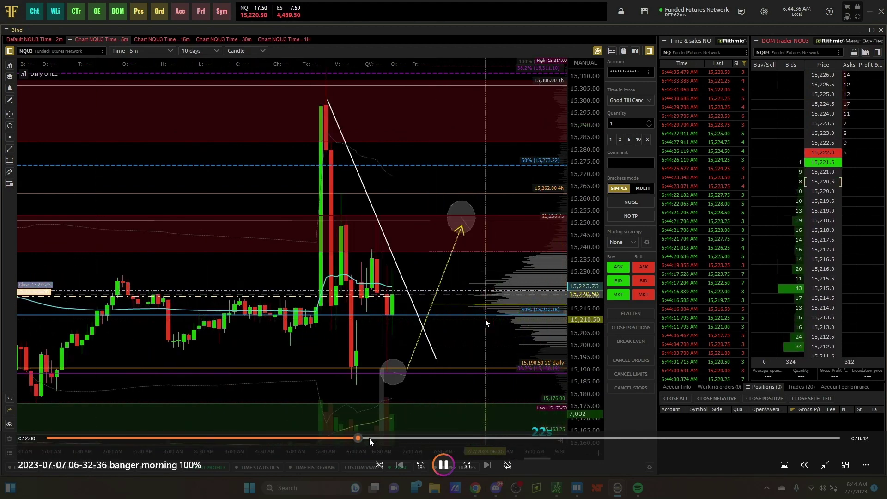
left_click(377, 438)
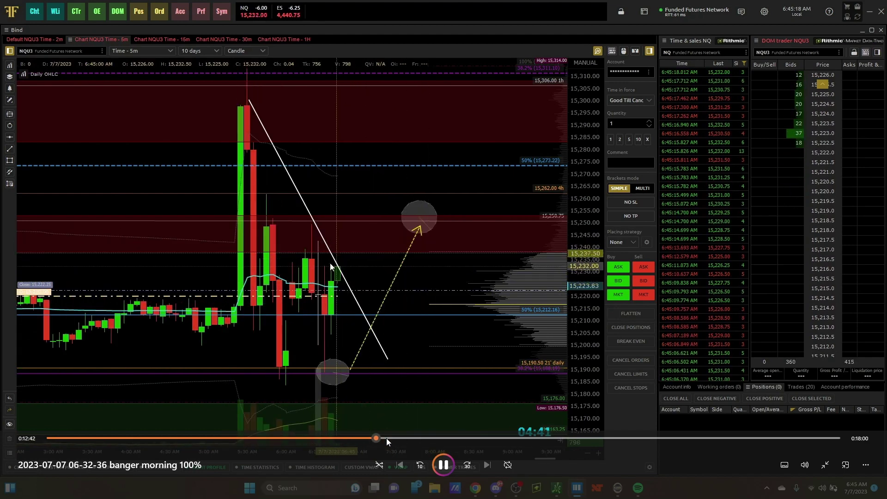
left_click(386, 438)
left_click(396, 439)
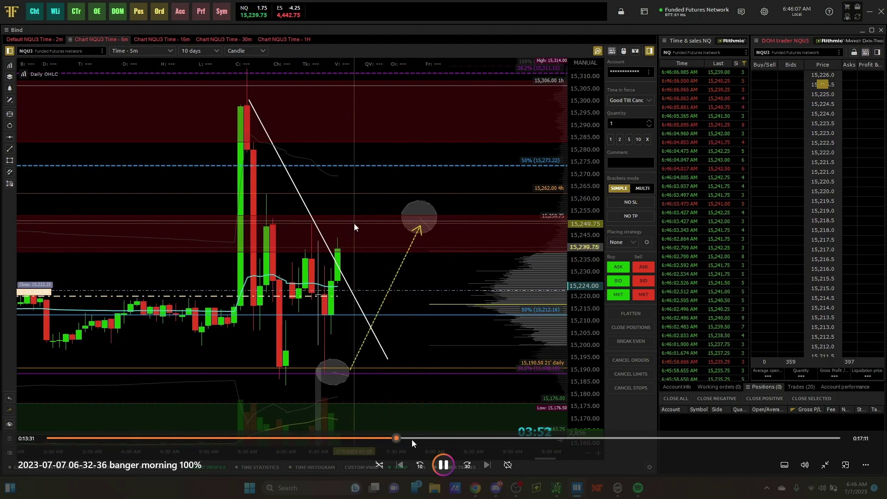
left_click(412, 440)
left_click(428, 440)
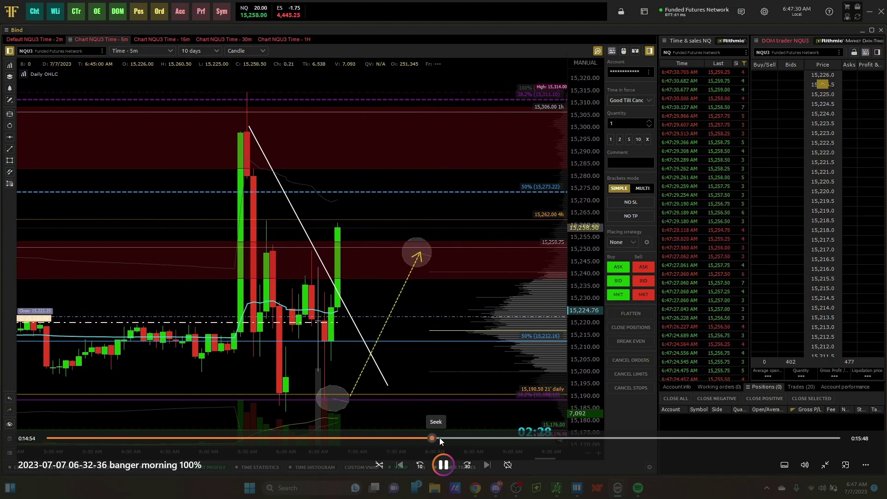
left_click(458, 437)
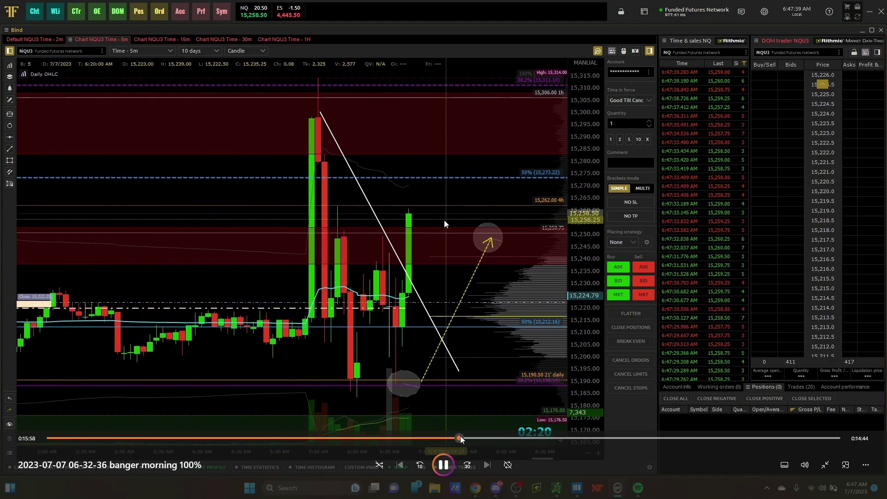
left_click_drag(460, 436, 506, 438)
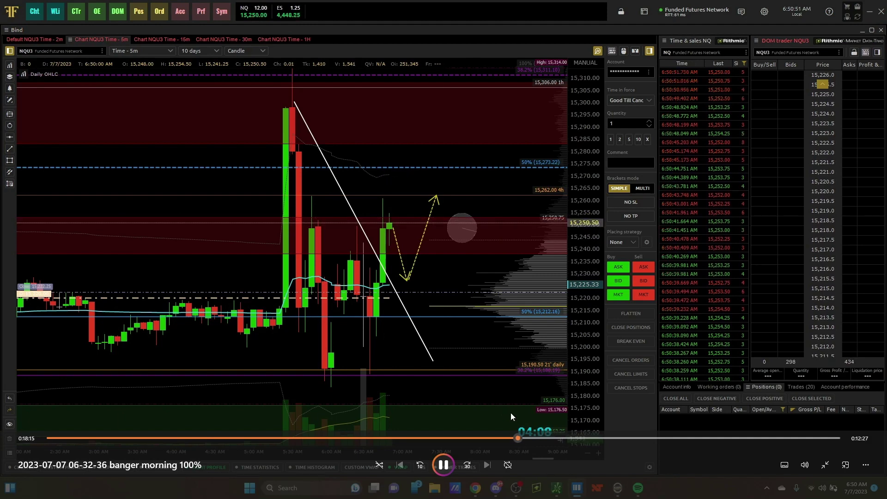
Scrub the replay from 0:19:57 to 0:21:48, where shorts open at 15,268.25.
left_click_drag(547, 439, 564, 440)
left_click(578, 439)
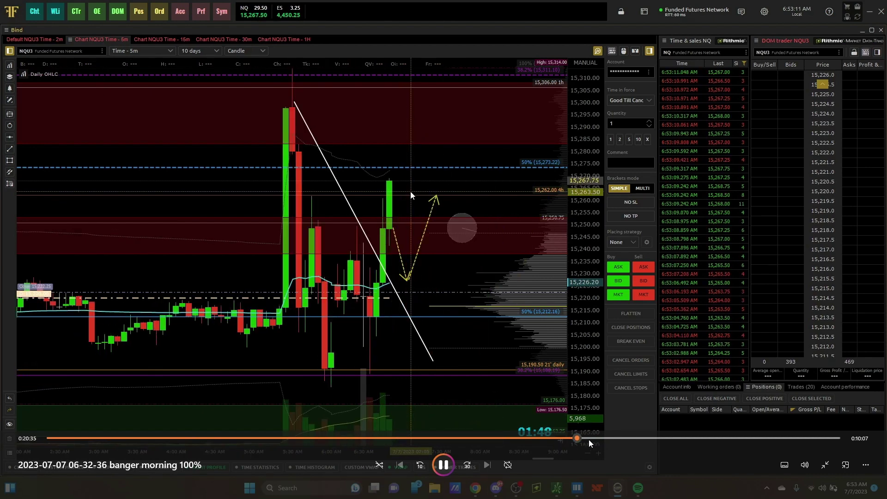
left_click_drag(594, 438, 604, 437)
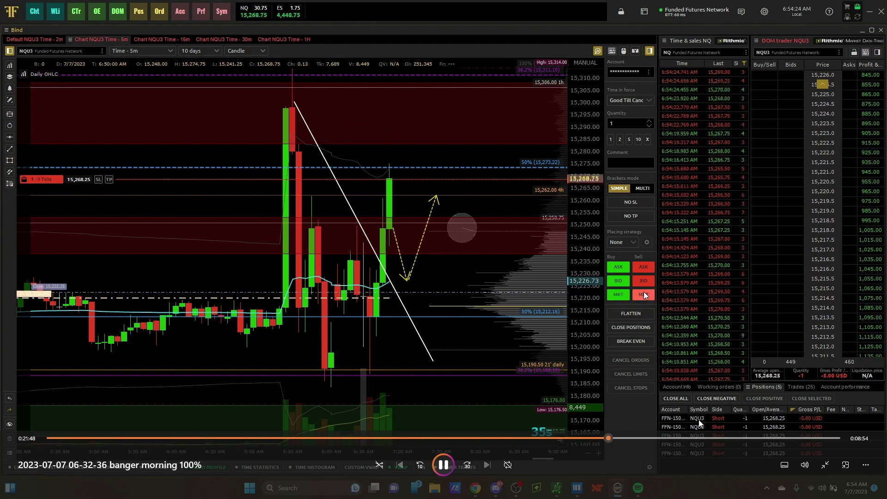
Step the replay from 0:22:08 to 0:27:49, past the Flatten exit with 36 trades logged.
left_click(620, 440)
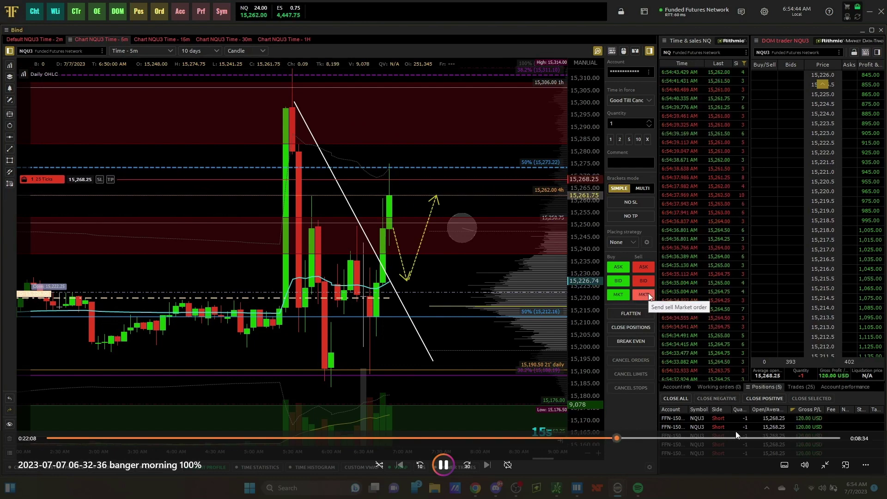
left_click(631, 439)
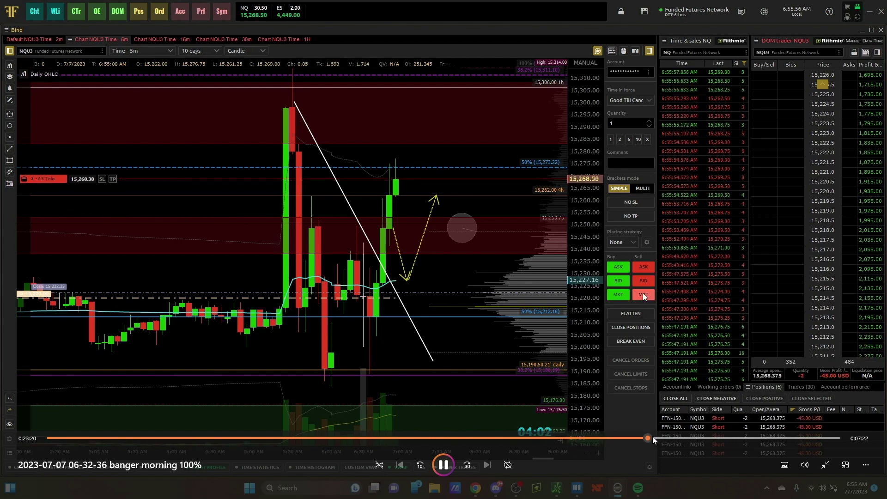
left_click(642, 439)
left_click(640, 440)
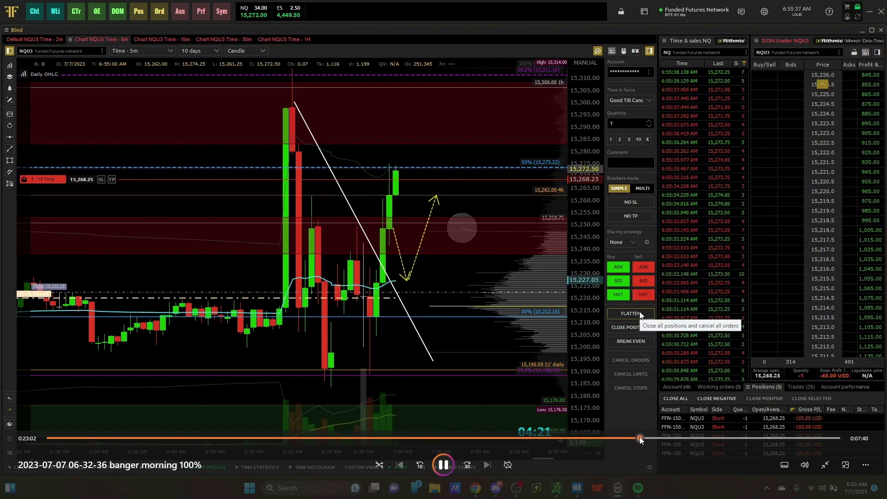
left_click(649, 439)
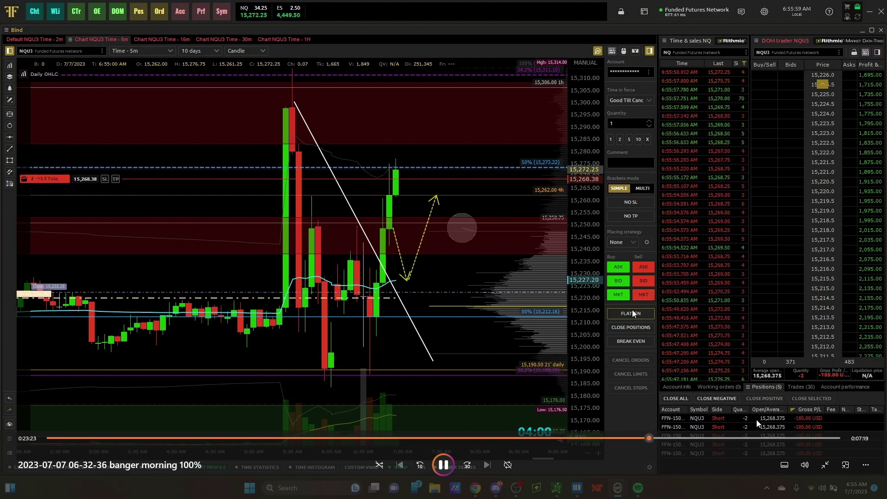
left_click(664, 438)
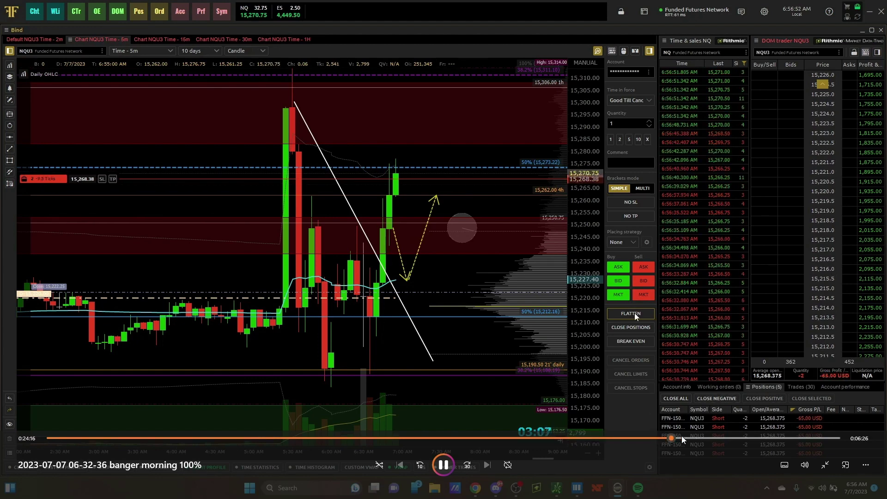
left_click(680, 438)
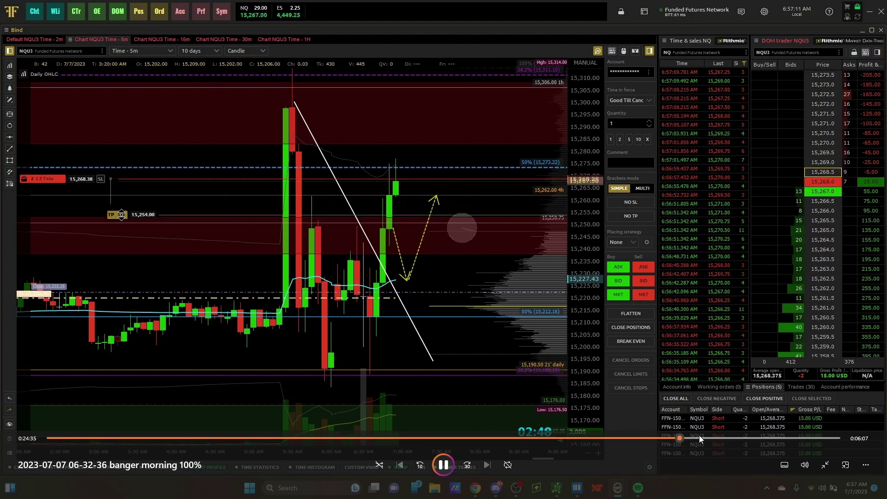
left_click(698, 439)
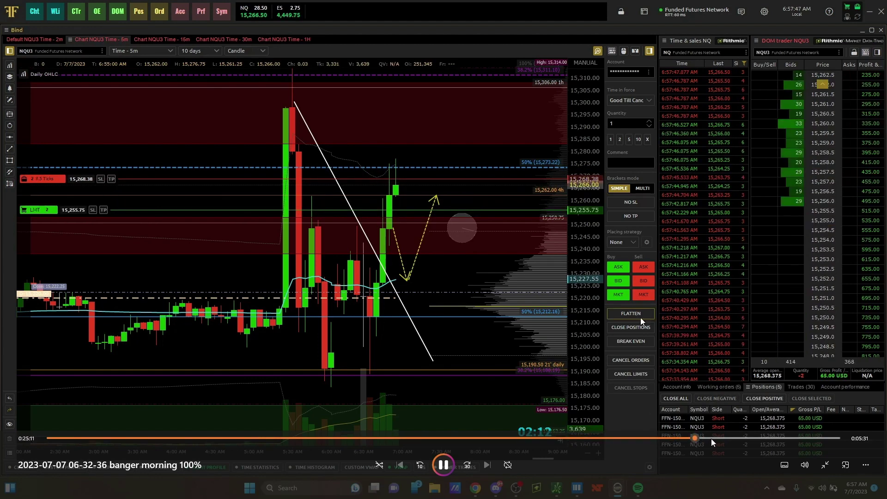
left_click(711, 439)
left_click(757, 438)
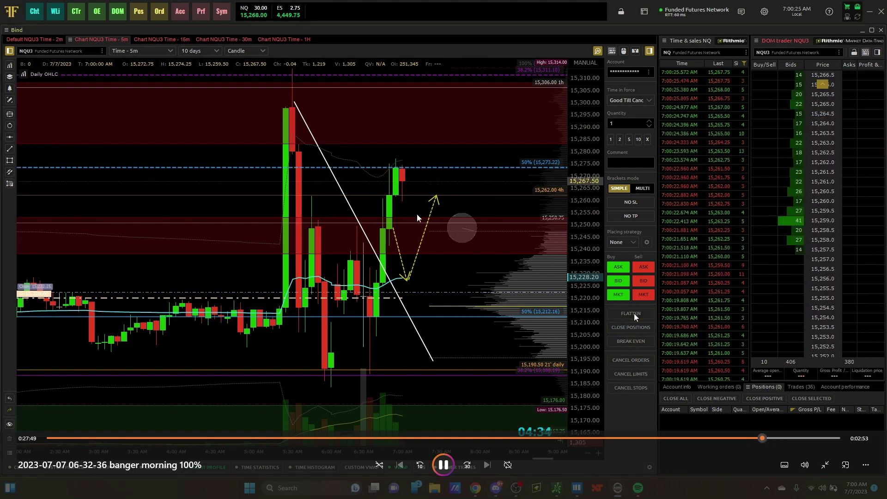
Step the replay back to 0:27:21, while the short positions are still open.
left_click(749, 438)
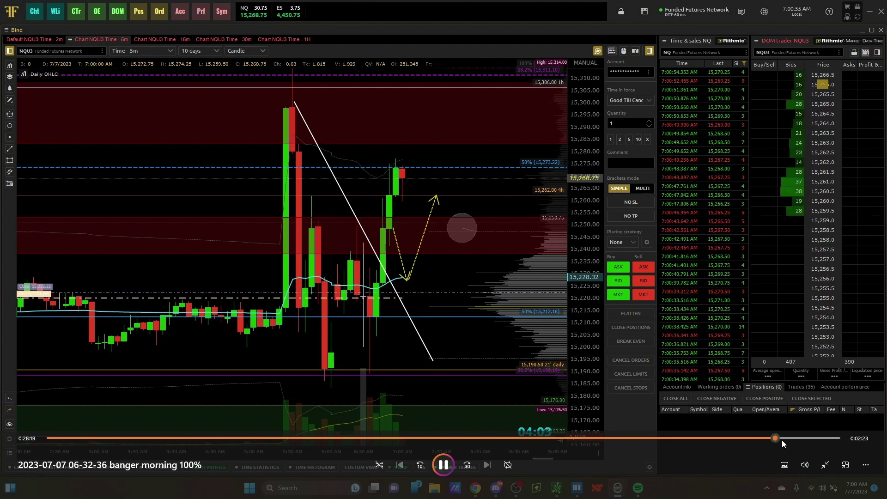
Seek the replay back to about 0:28:16 to watch the 15,265.00 short gain 90 USD.
left_click(782, 439)
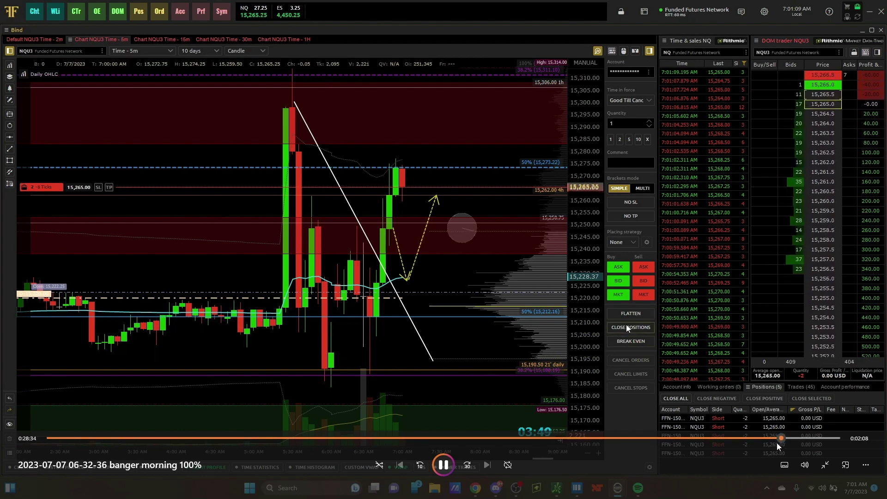
left_click(776, 441)
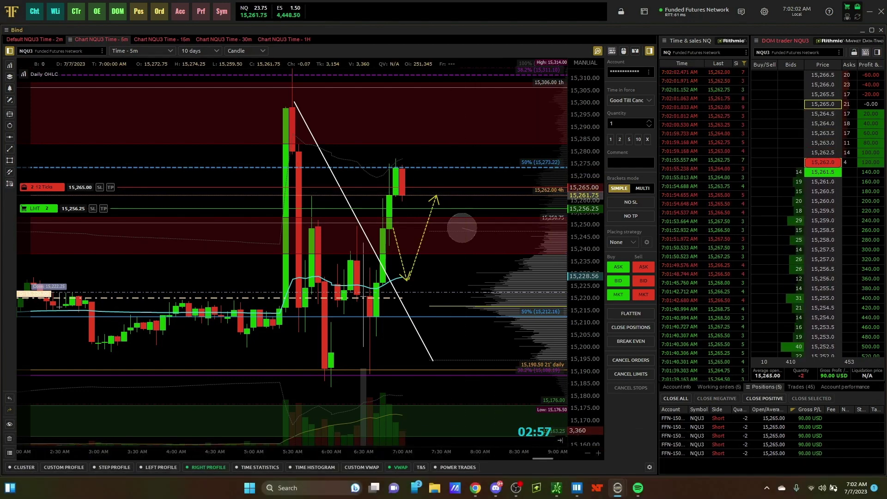
Play on to the Rithmic Performance table: 30 winning trades, 100% win rate, 6,860.60 net P&L.
mouse_move(574, 298)
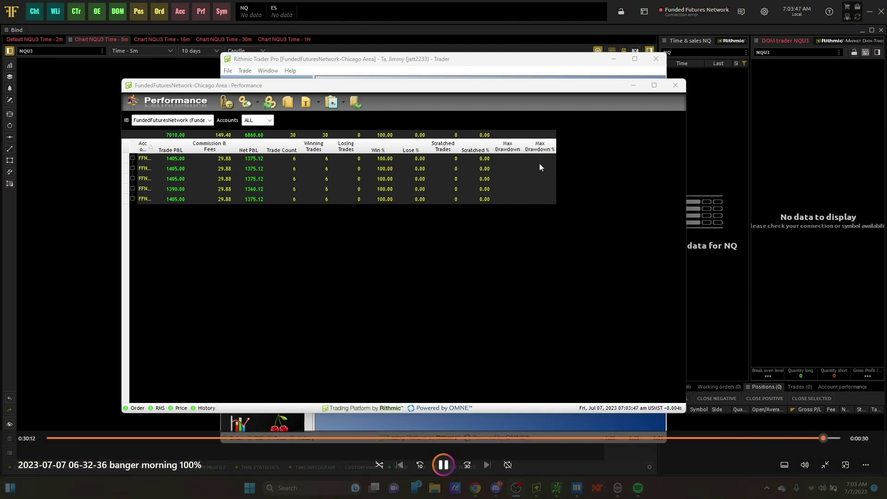
left_click(448, 467)
key("super+shift+s")
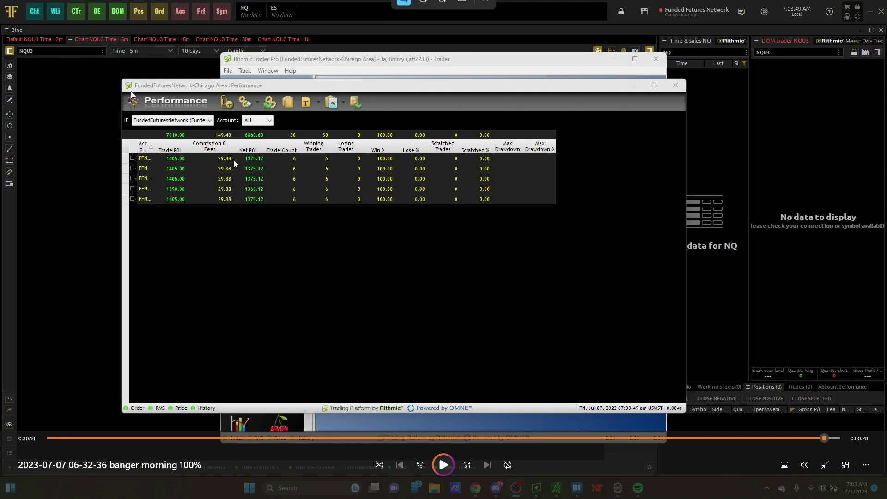
Resume the replay briefly, then pause at 0:30:20 with the Performance table's results framed.
left_click(442, 465)
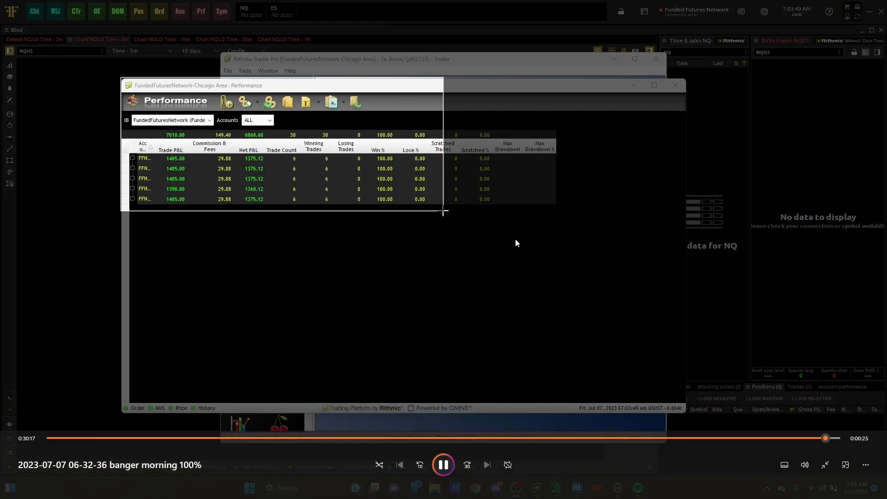
left_click(436, 464)
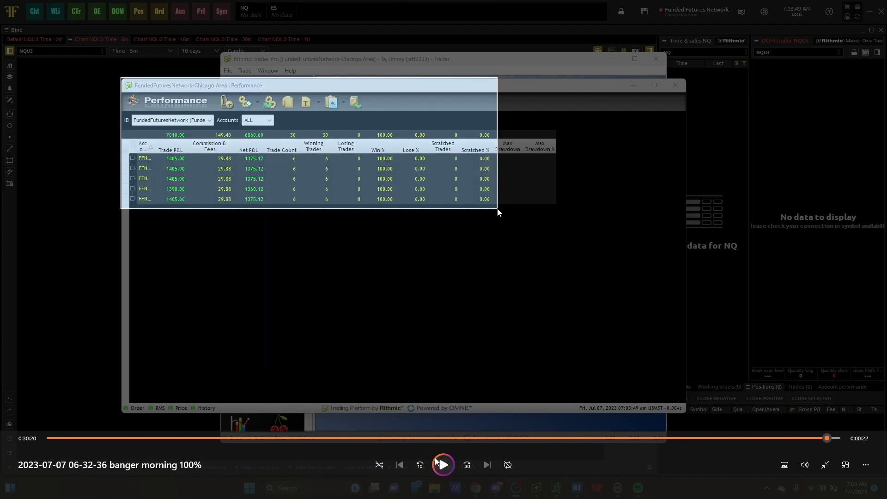